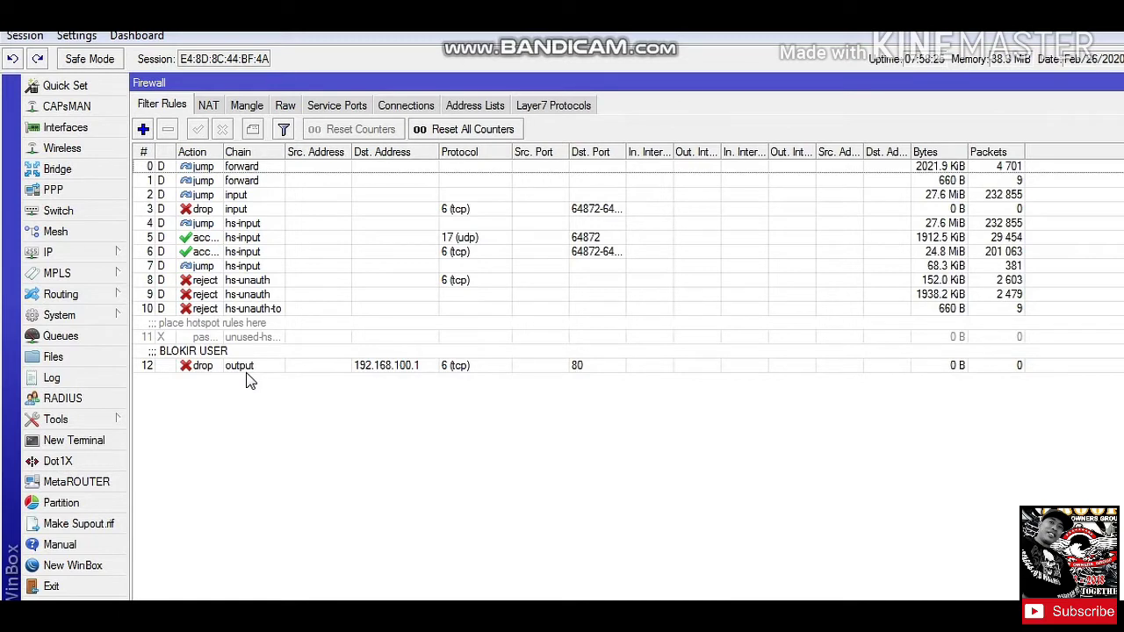
Step: Start a new firewall filter rule on the forward chain with destination address 192.168.100.1
{"action": "left_click", "coordinate": [143, 130]}
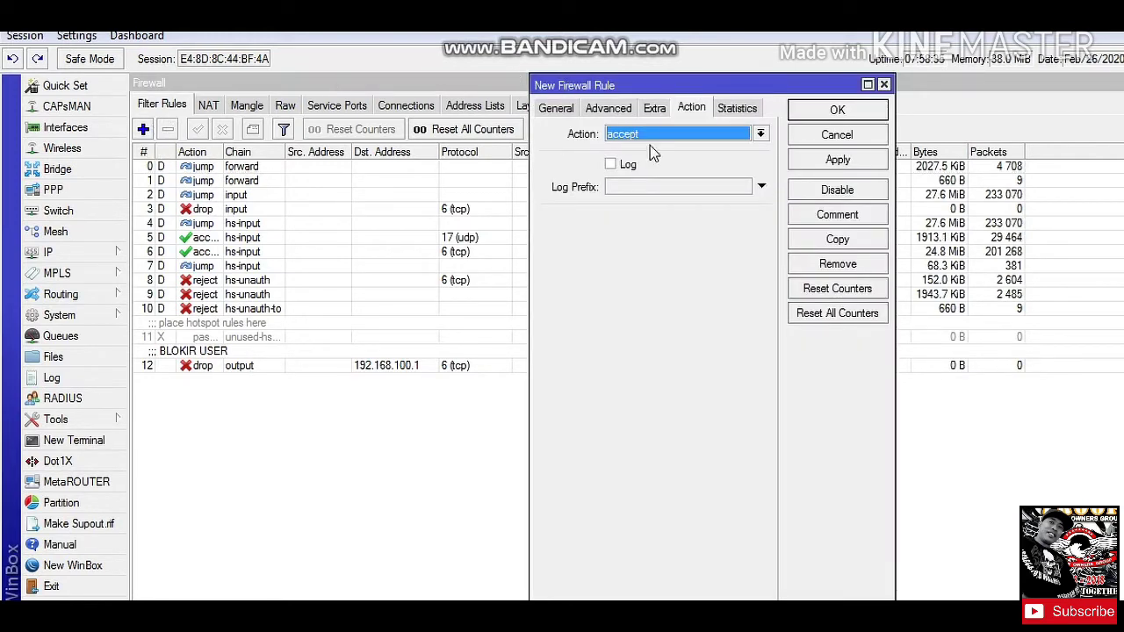
{"action": "left_click", "coordinate": [564, 109]}
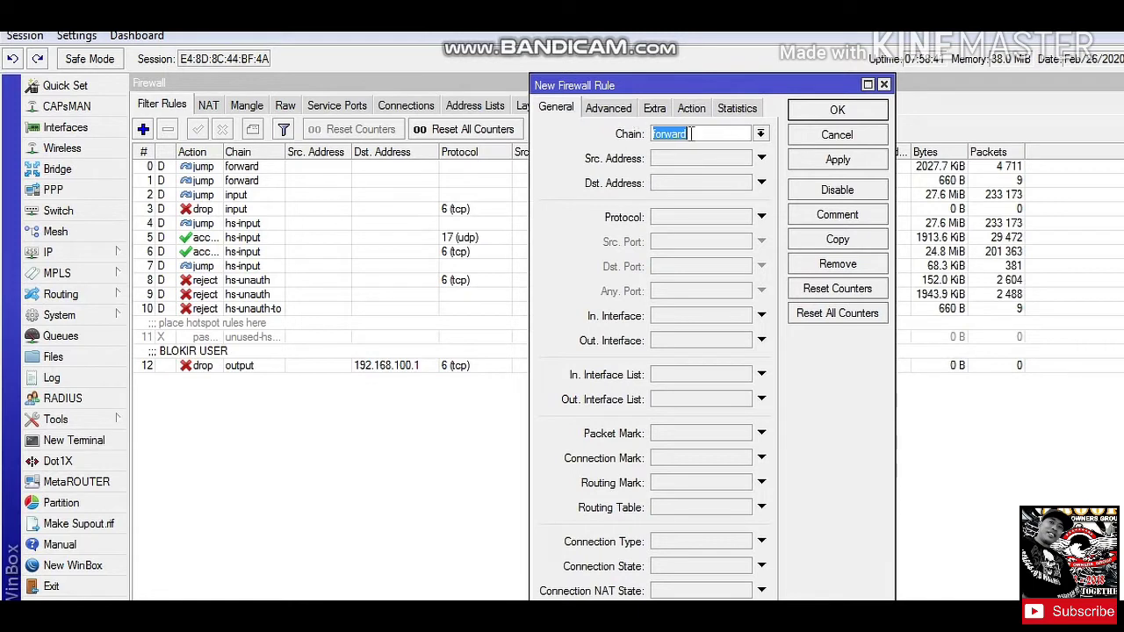
{"action": "left_click", "coordinate": [760, 134]}
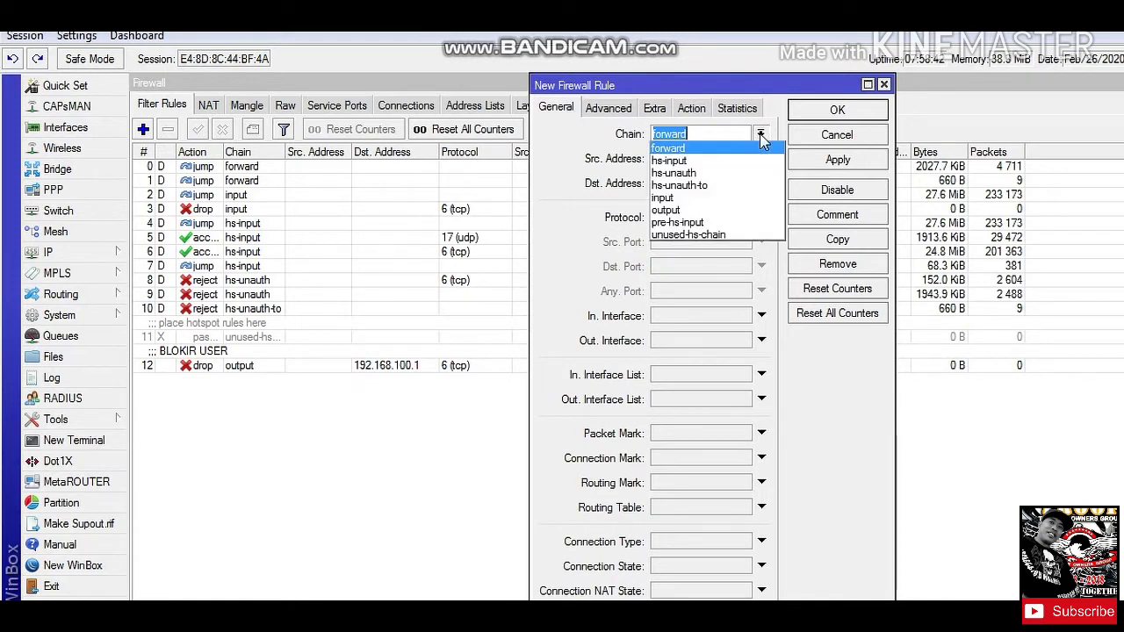
{"action": "left_click", "coordinate": [697, 134]}
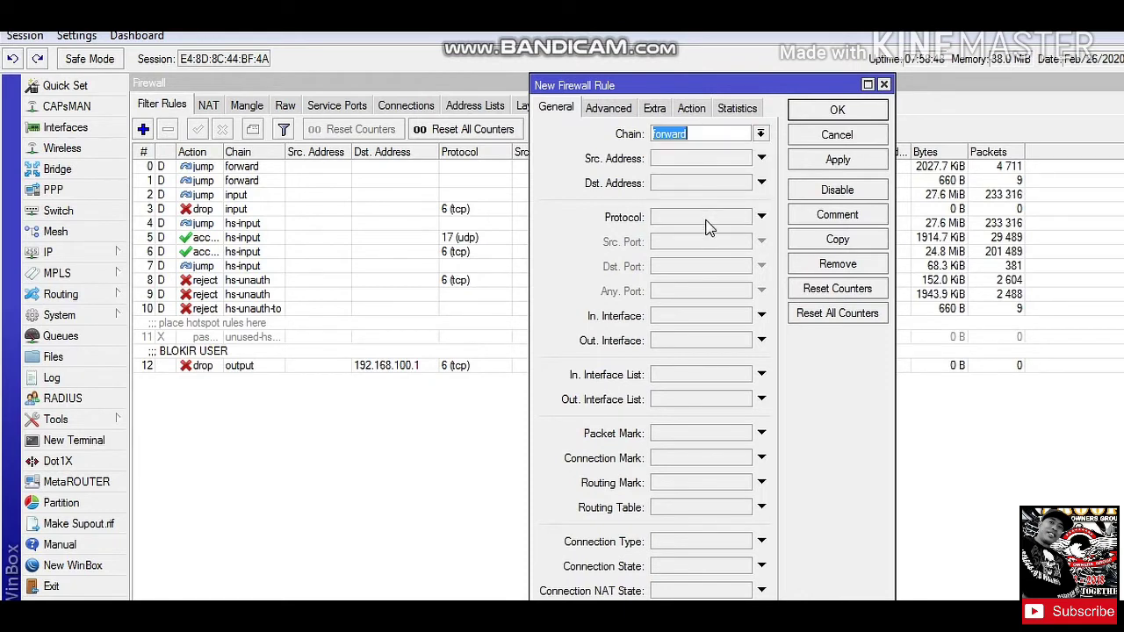
{"action": "left_click", "coordinate": [677, 182]}
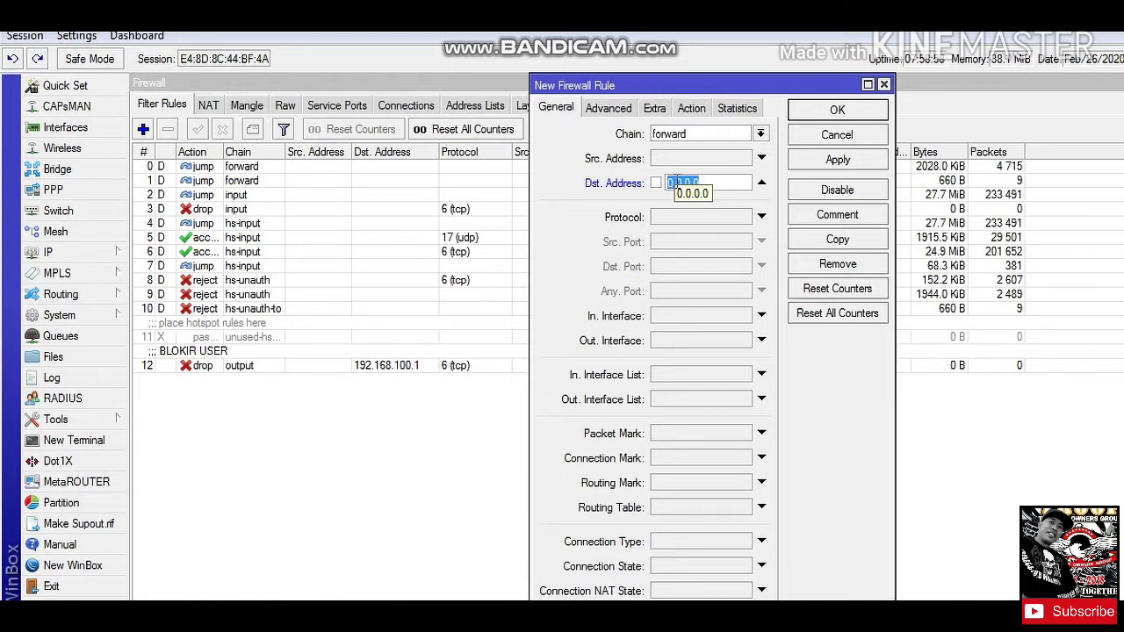
{"action": "type", "text": "19"}
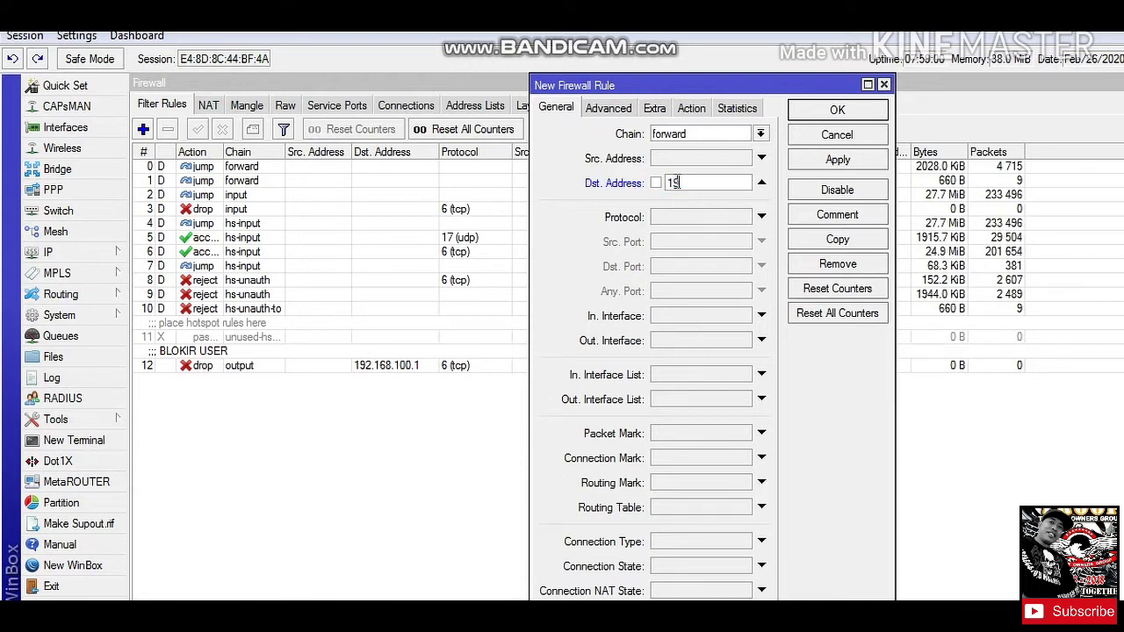
{"action": "type", "text": "2.18"}
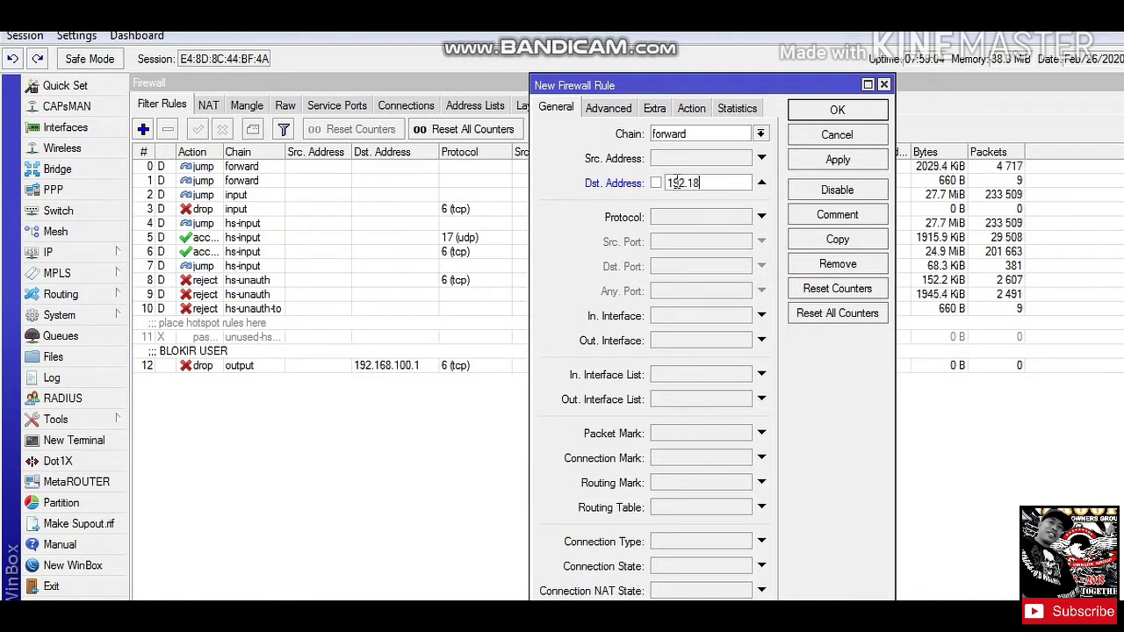
{"action": "key", "text": "BackSpace"}
{"action": "type", "text": "68.100"}
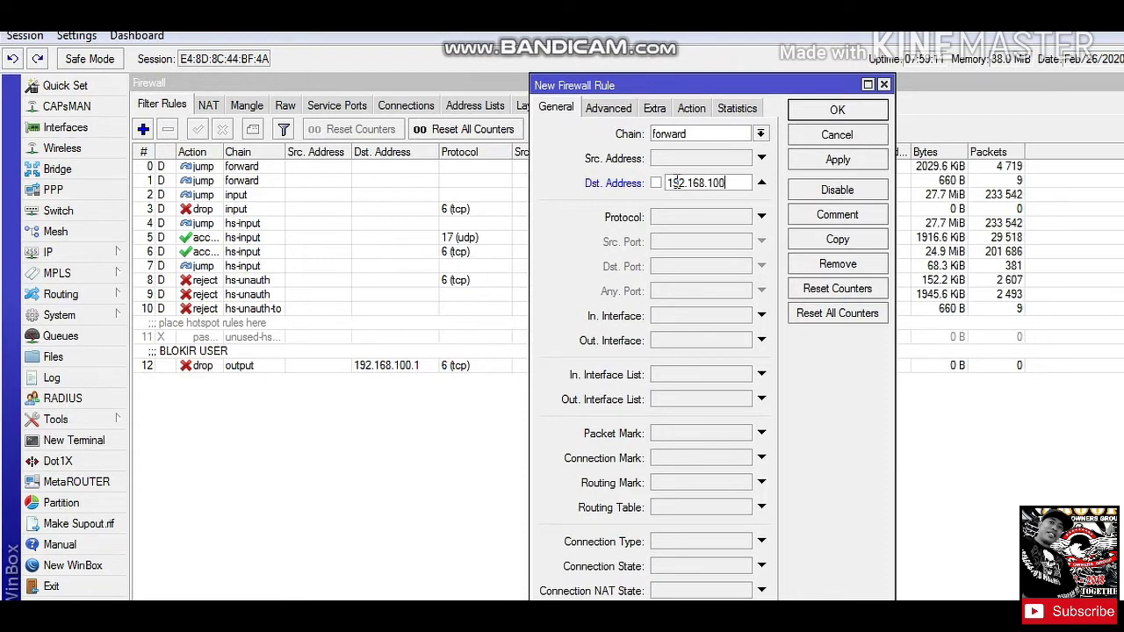
{"action": "type", "text": ".1"}
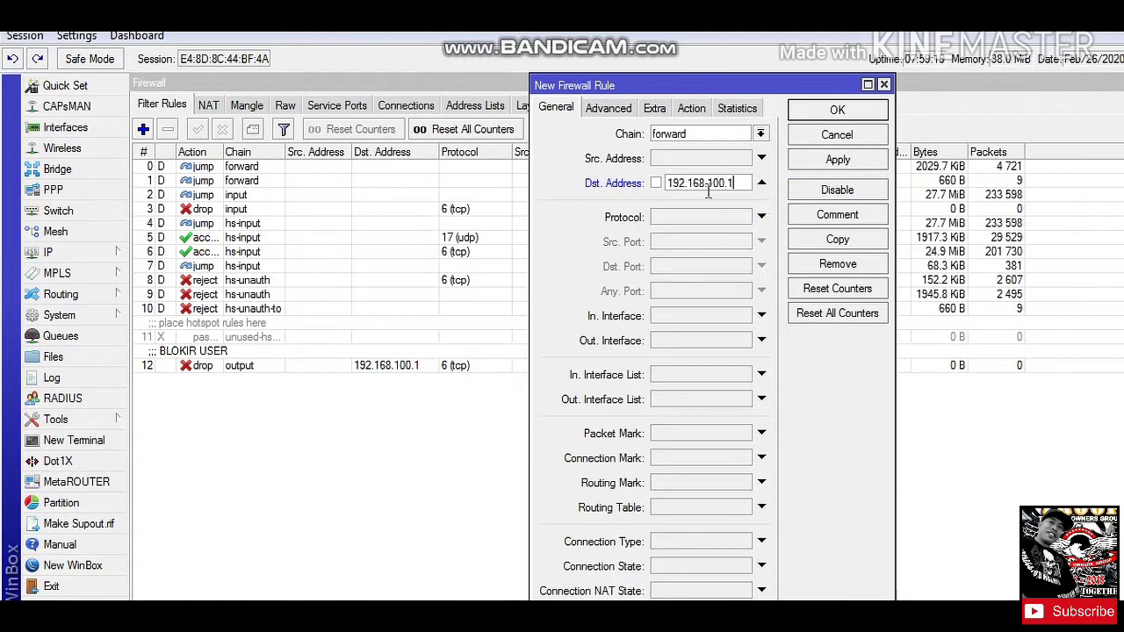
Step: Set the new rule's protocol to 6 (tcp) and its destination port to 80
{"action": "left_click", "coordinate": [736, 221]}
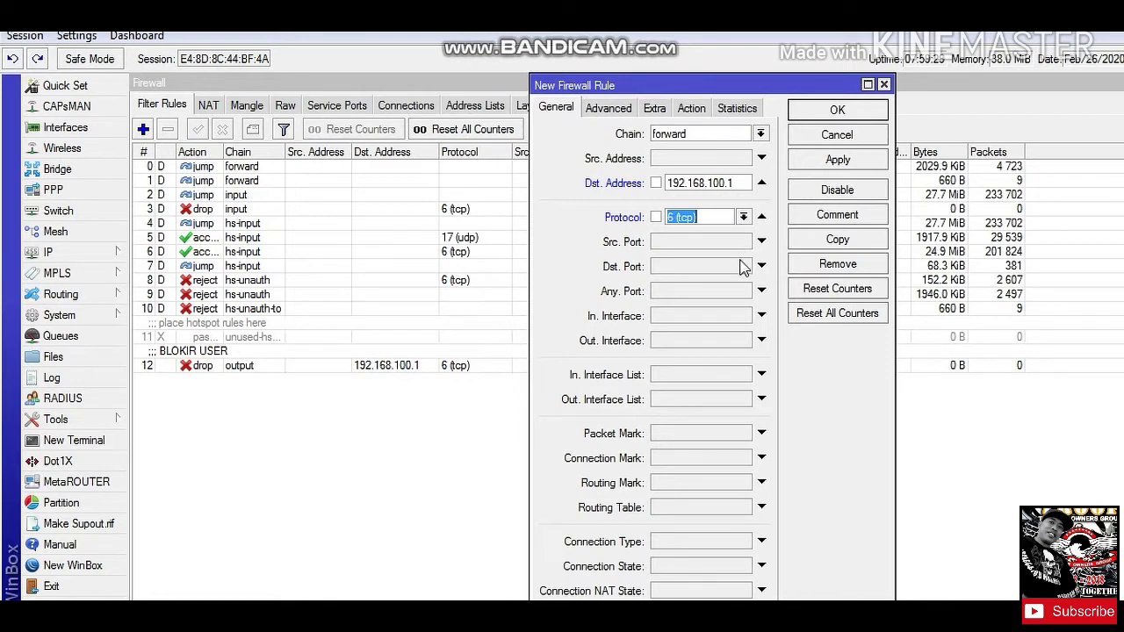
{"action": "left_click", "coordinate": [688, 266]}
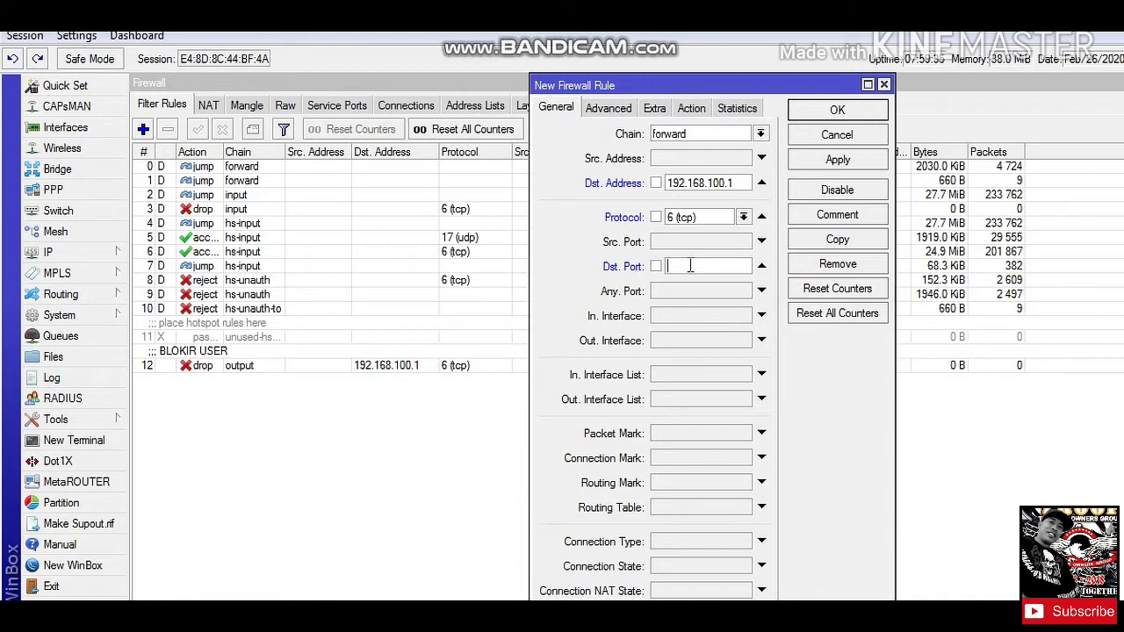
{"action": "type", "text": "80"}
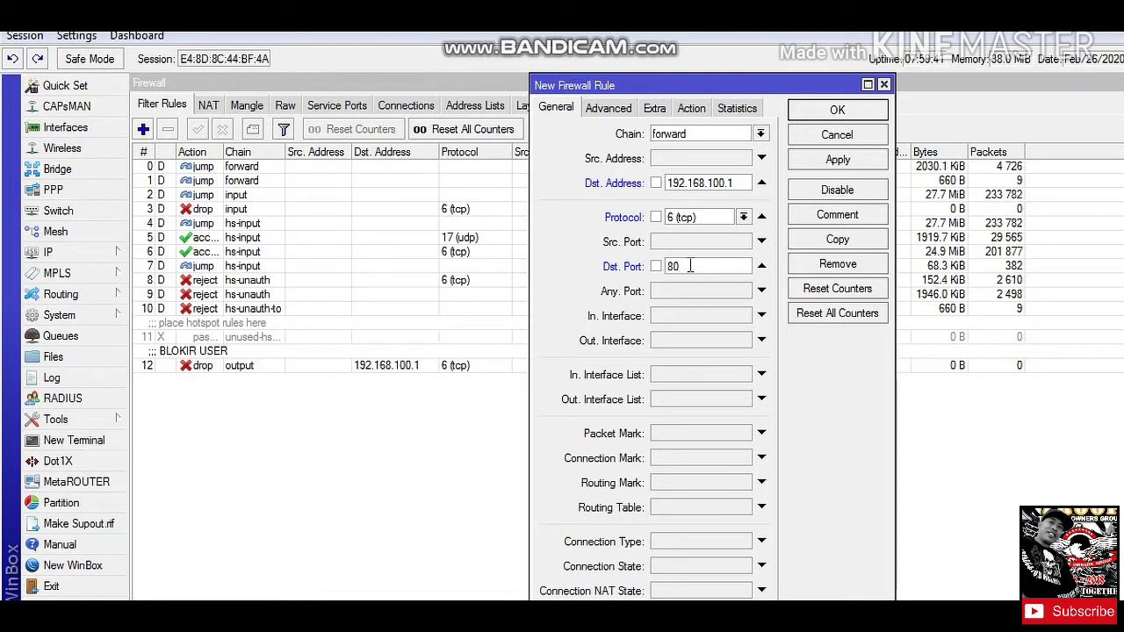
Step: Set the TCP port 80 rule's action to drop, then apply and save the rule
{"action": "left_click", "coordinate": [694, 109]}
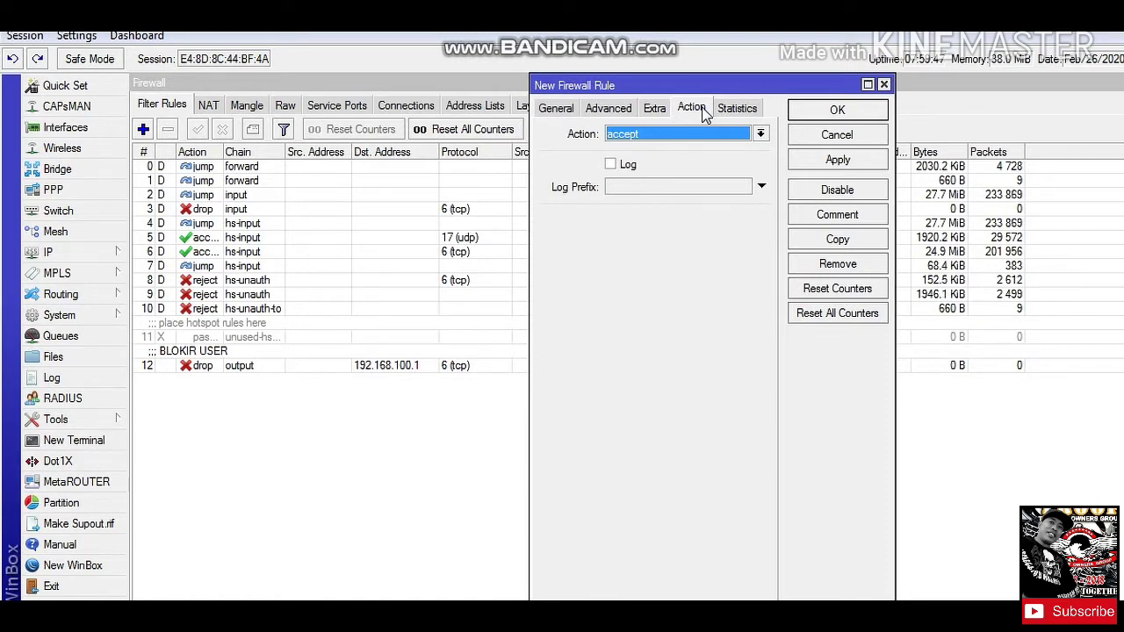
{"action": "left_click", "coordinate": [760, 133]}
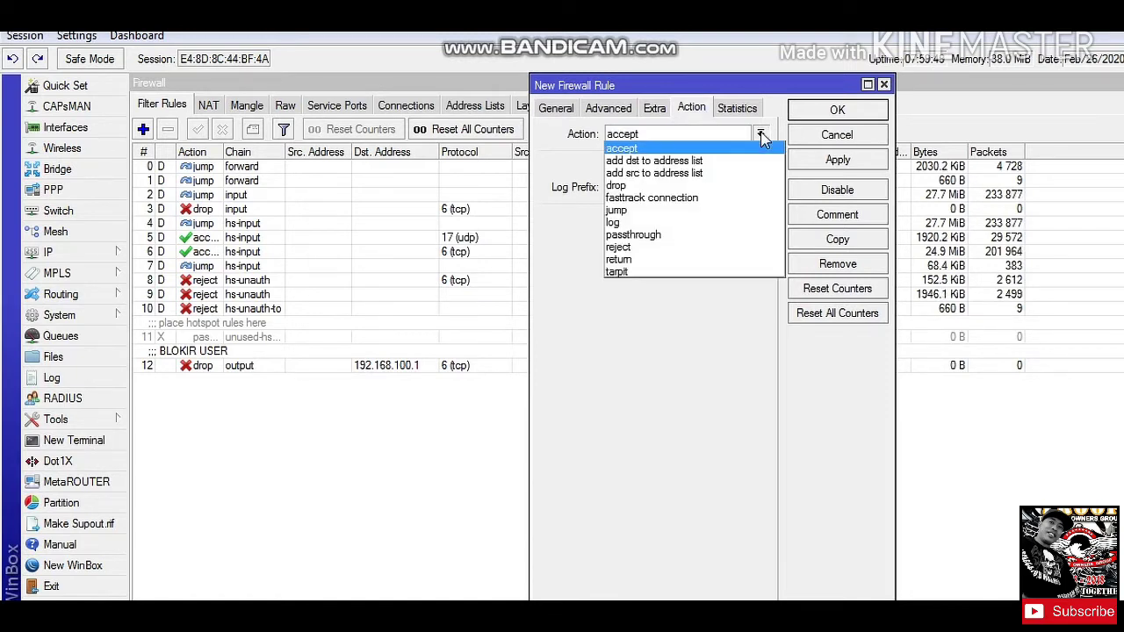
{"action": "left_click", "coordinate": [675, 187]}
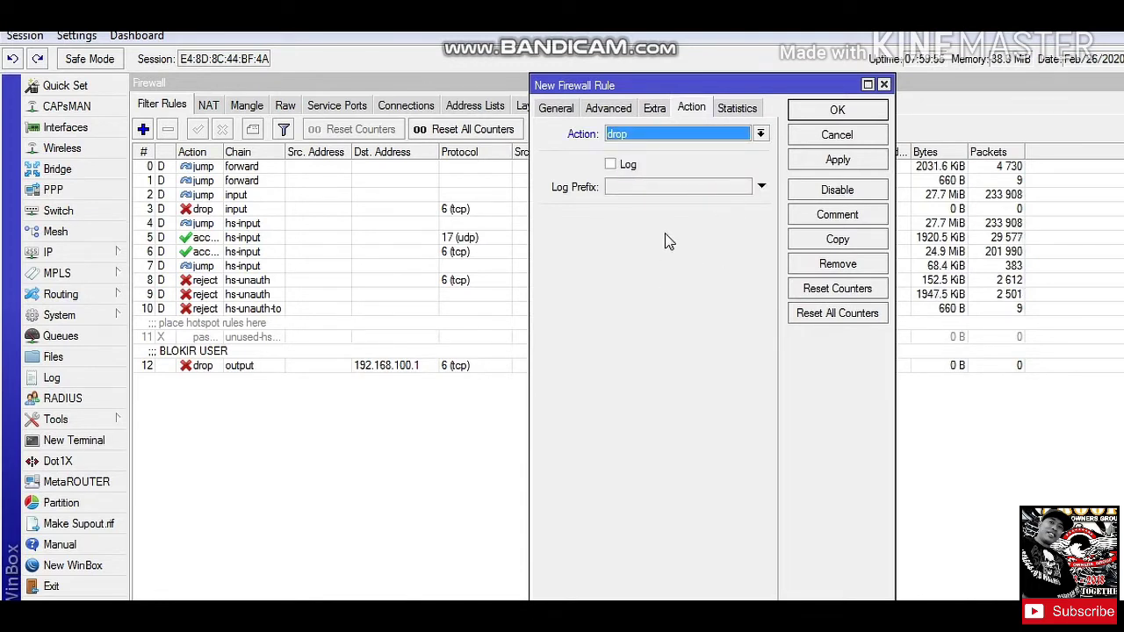
{"action": "left_click", "coordinate": [836, 161]}
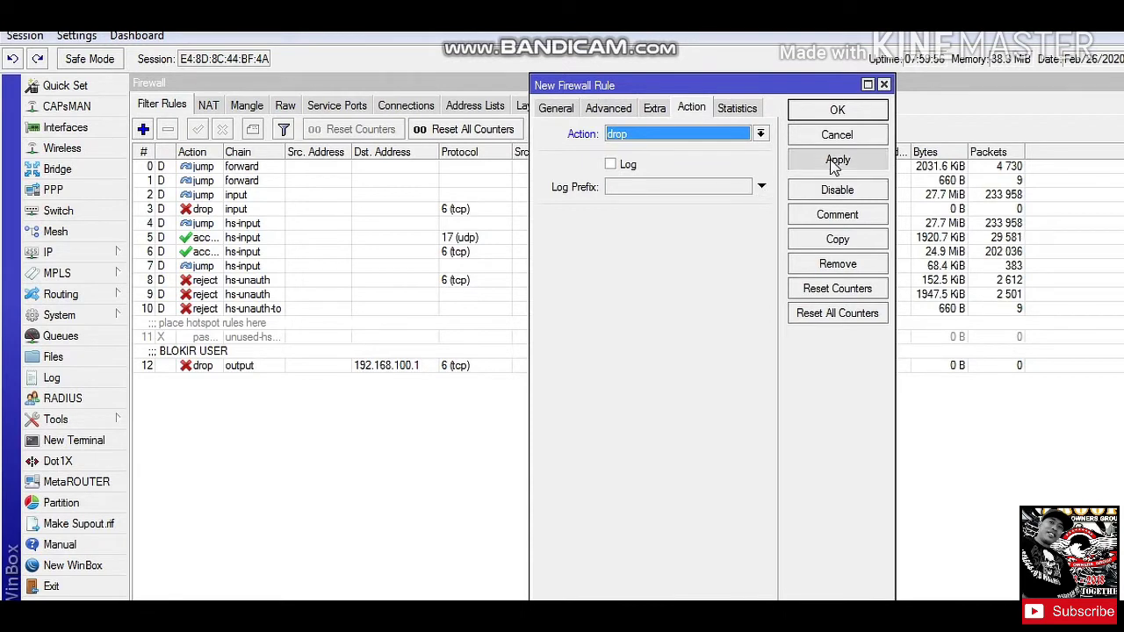
{"action": "left_click", "coordinate": [837, 113]}
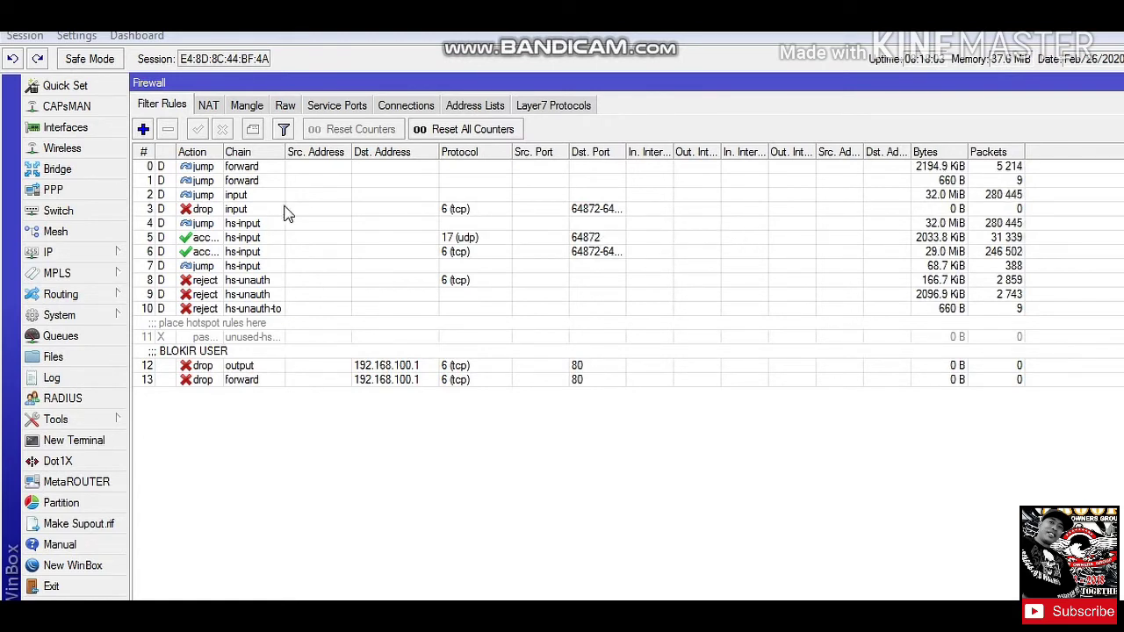
Step: Start another filter rule on the forward chain with destination address 192.168.100.1
{"action": "left_click", "coordinate": [143, 130]}
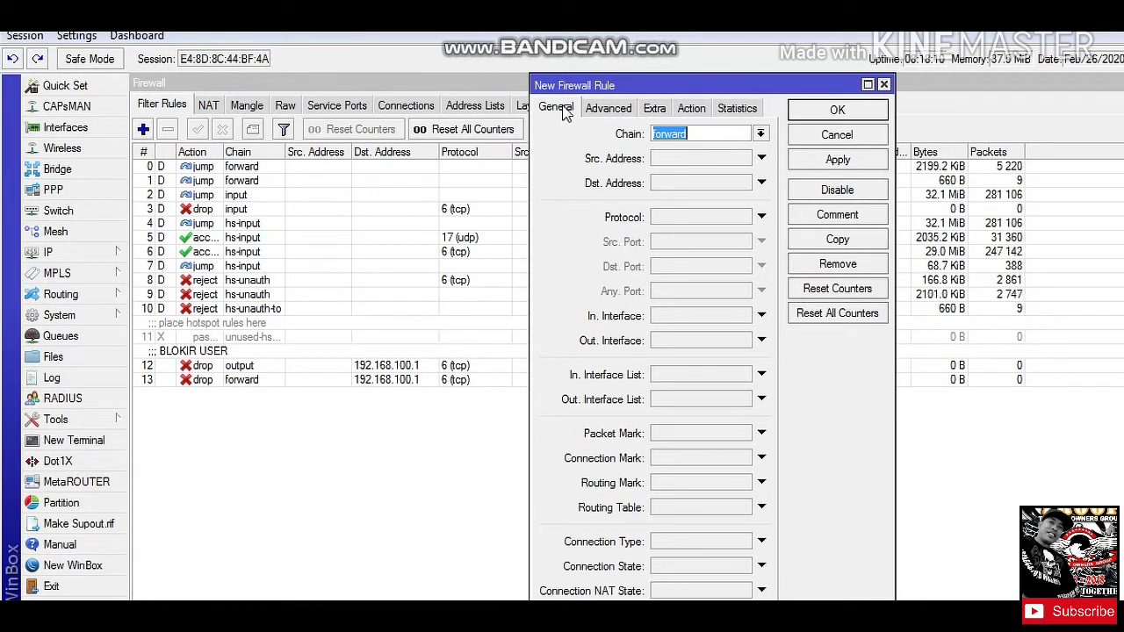
{"action": "left_click", "coordinate": [761, 134]}
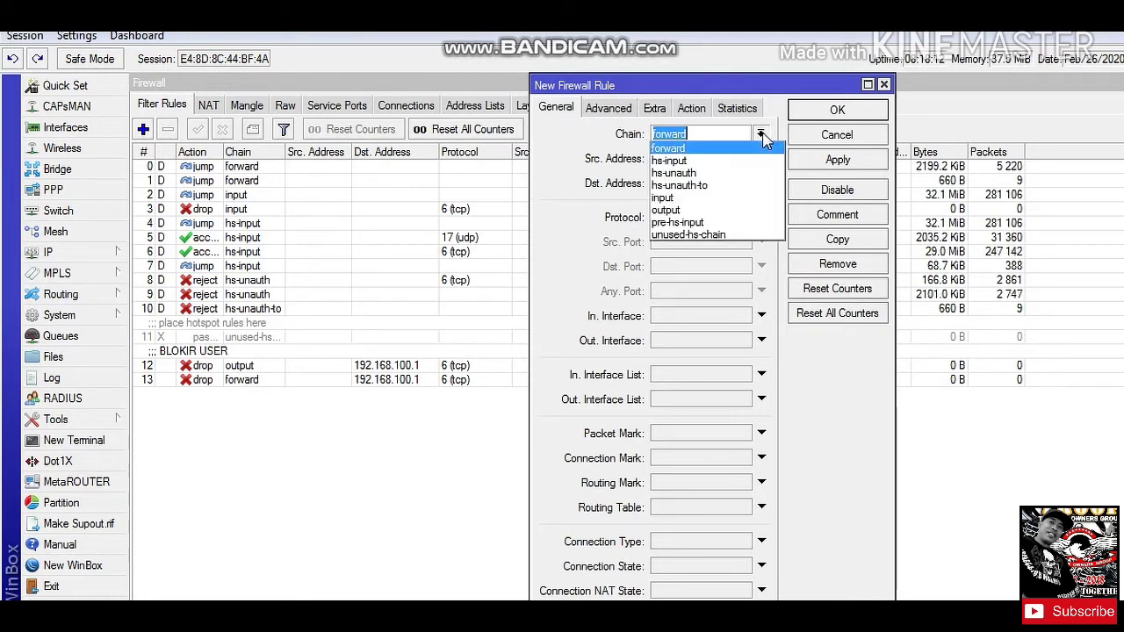
{"action": "left_click", "coordinate": [688, 151]}
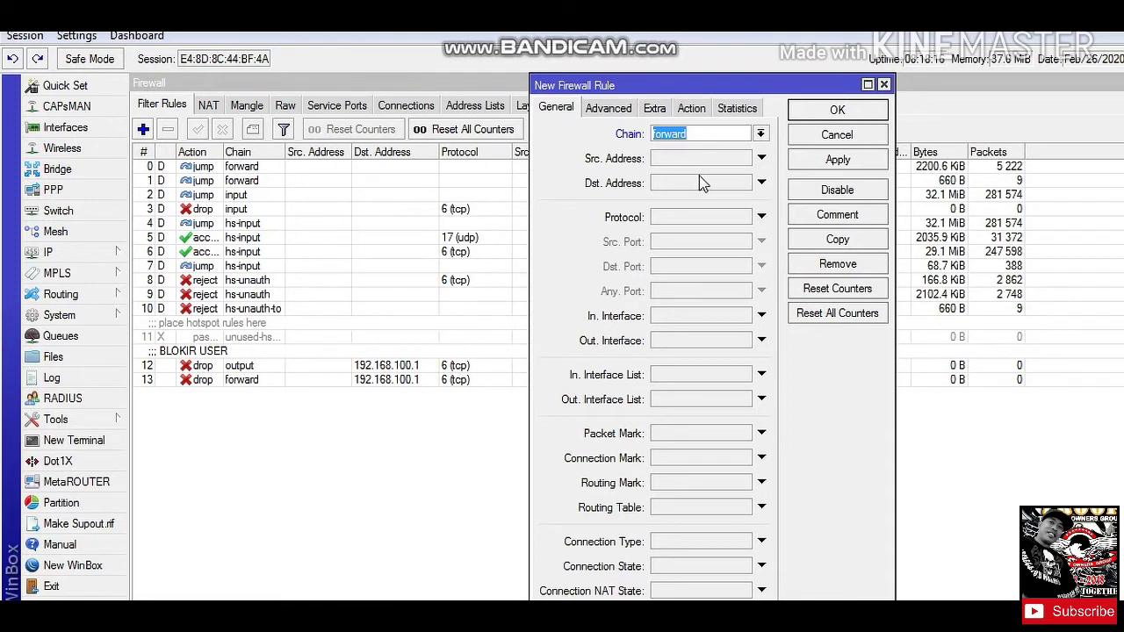
{"action": "left_click", "coordinate": [700, 181]}
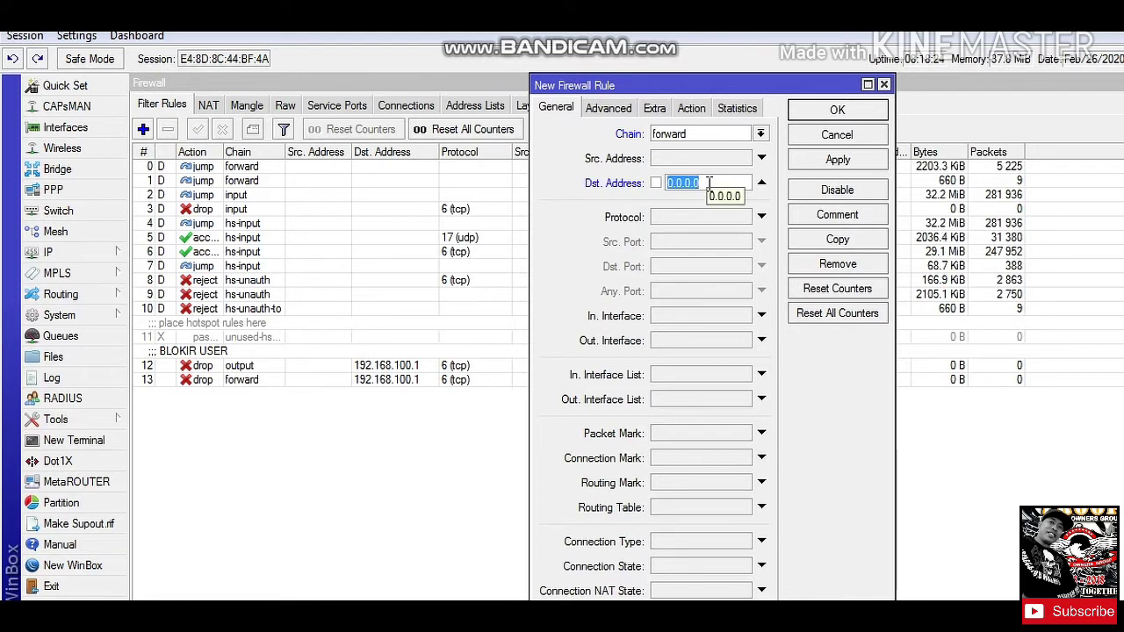
{"action": "type", "text": "192"}
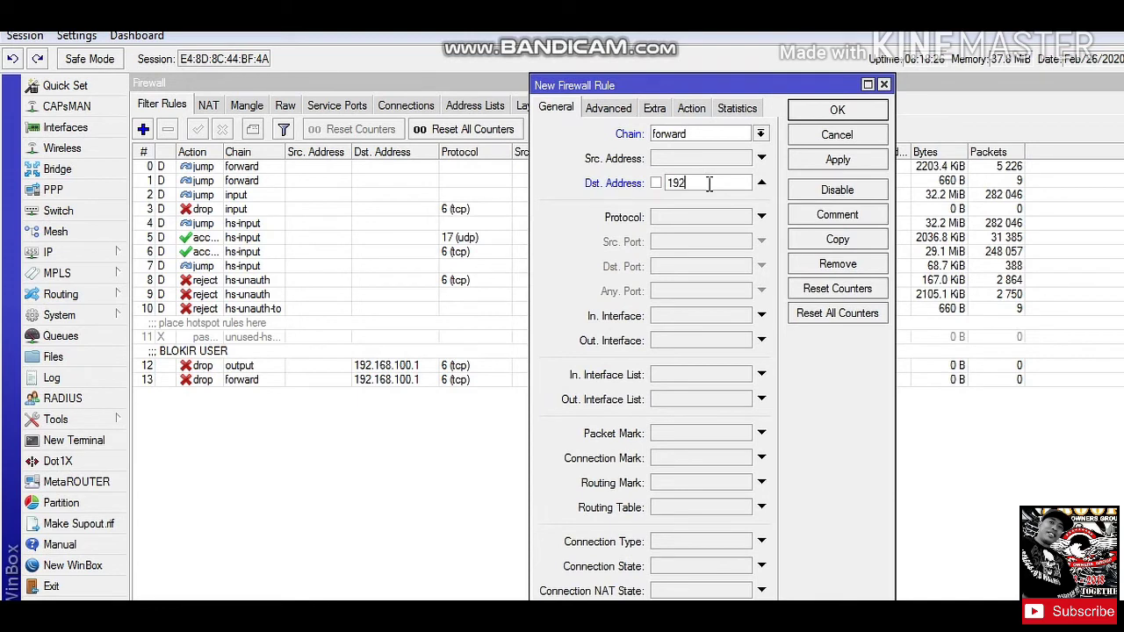
{"action": "type", "text": ".168."}
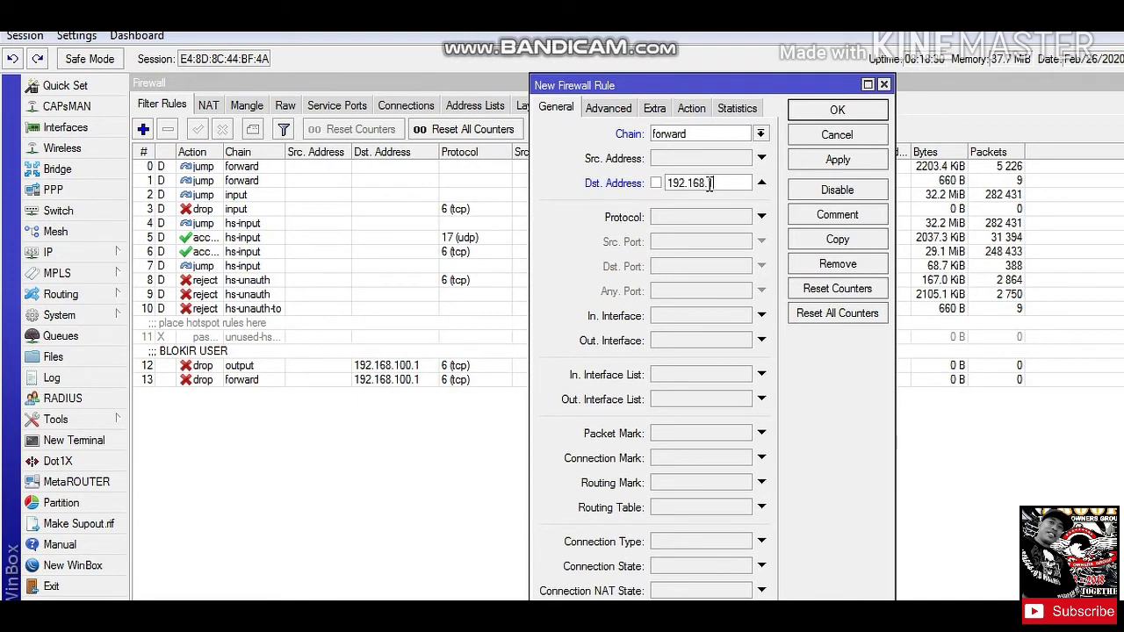
{"action": "type", "text": "100.1"}
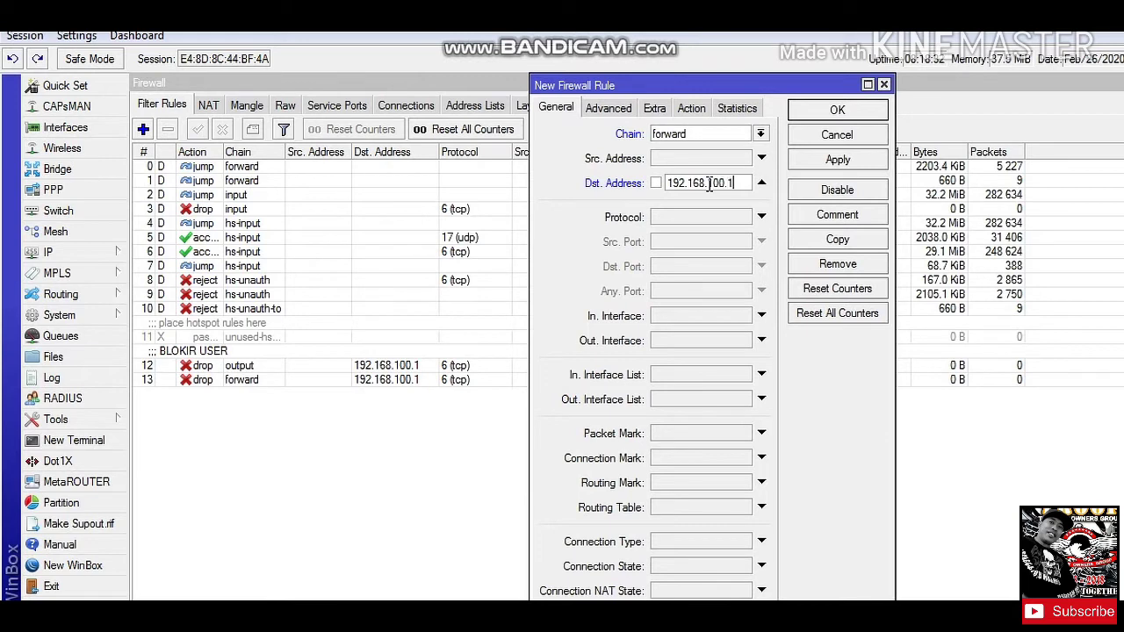
Step: Set the second new rule's protocol to 1 (icmp)
{"action": "left_click", "coordinate": [761, 218]}
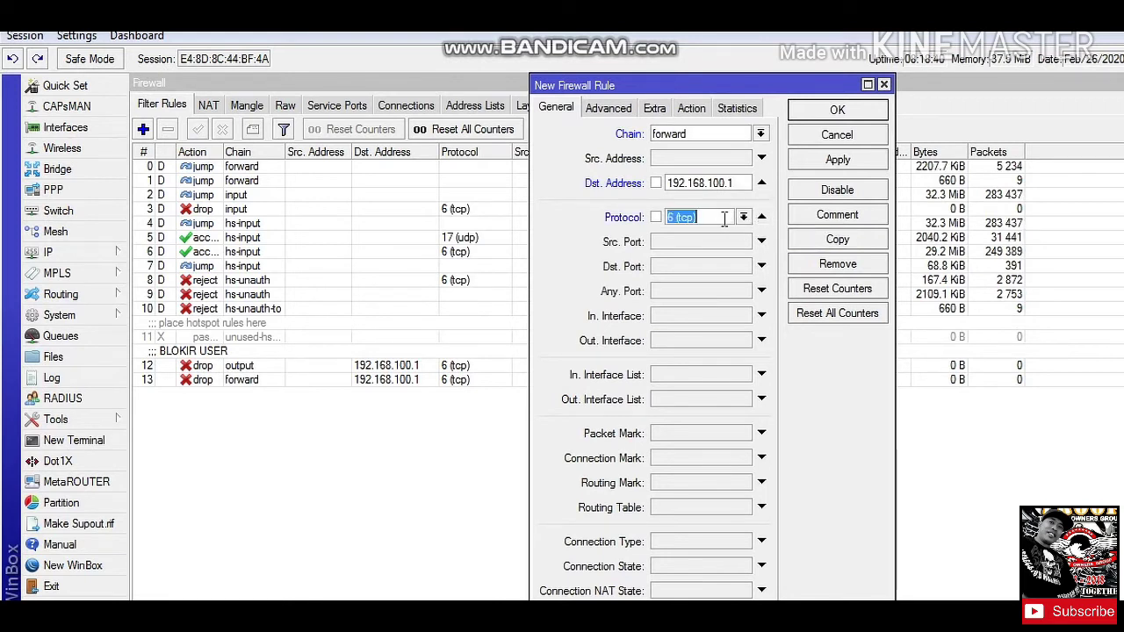
{"action": "left_click", "coordinate": [744, 218]}
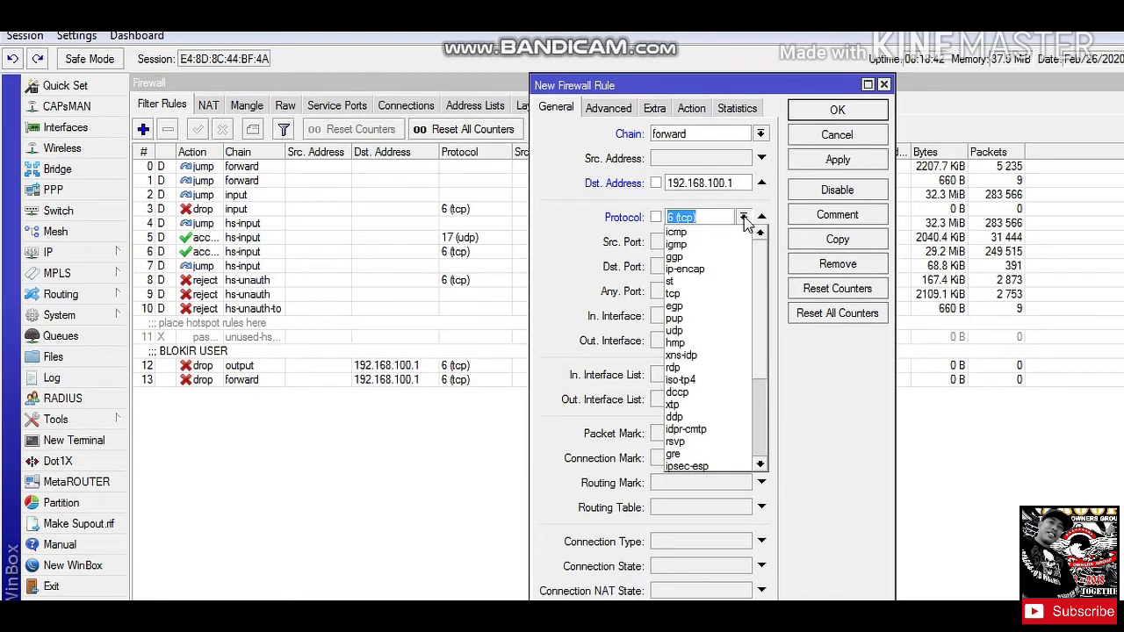
{"action": "left_click", "coordinate": [703, 233]}
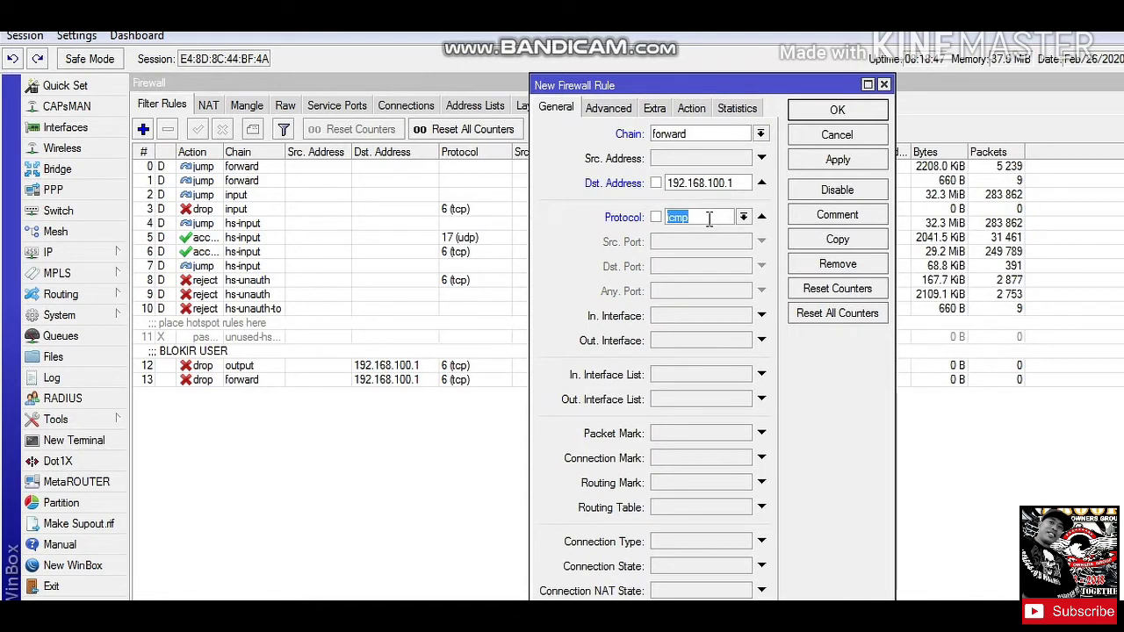
{"action": "key", "text": "BackSpace"}
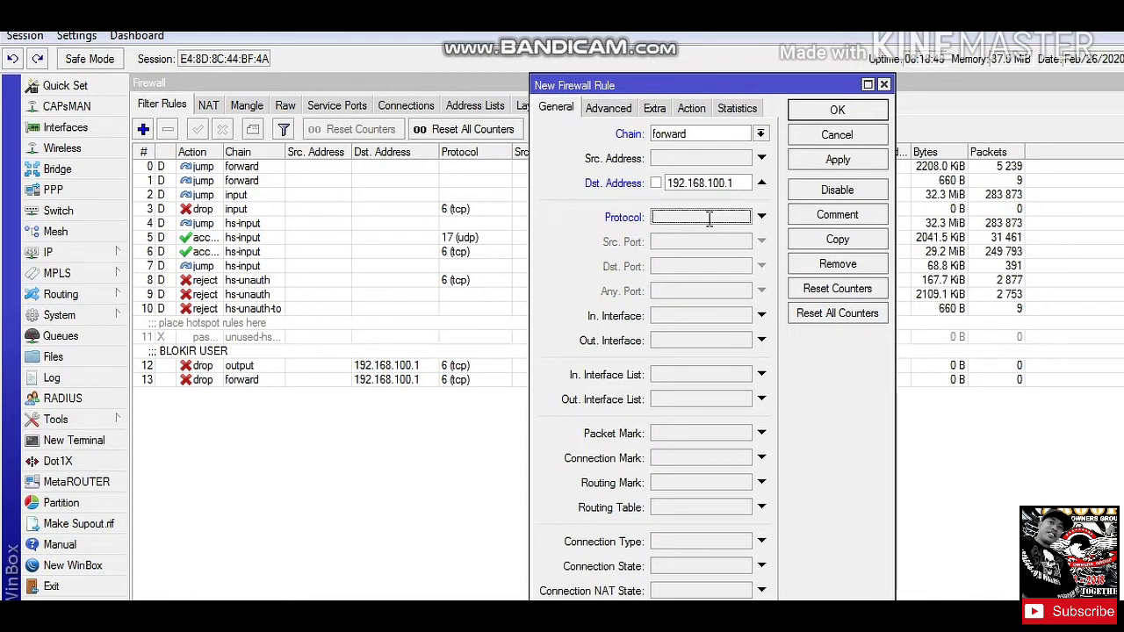
{"action": "type", "text": "1"}
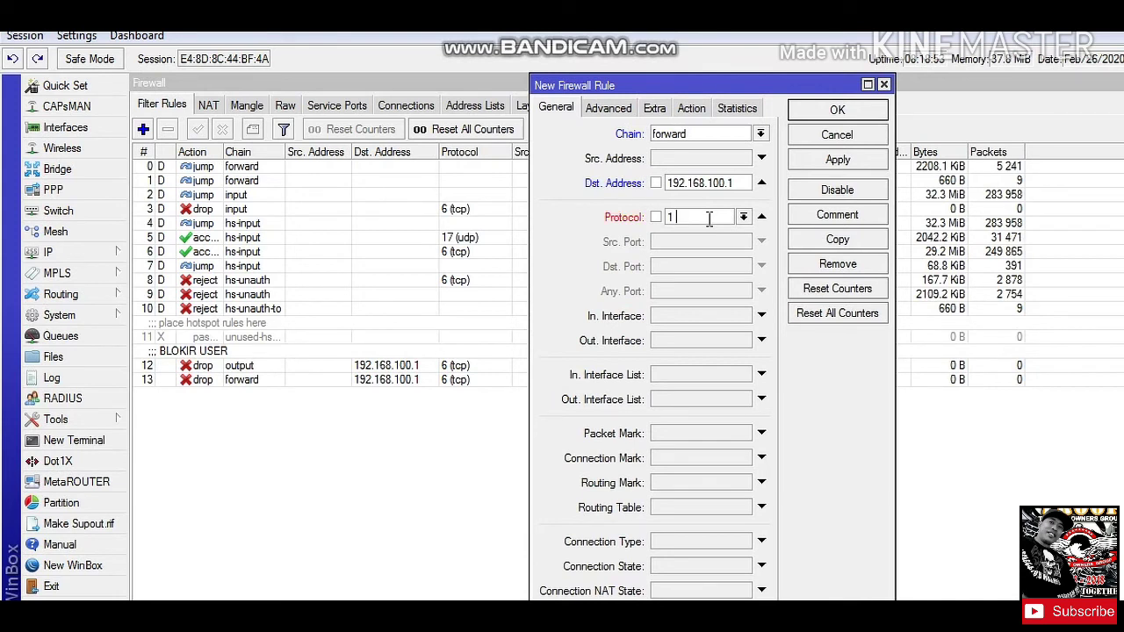
{"action": "type", "text": " ("}
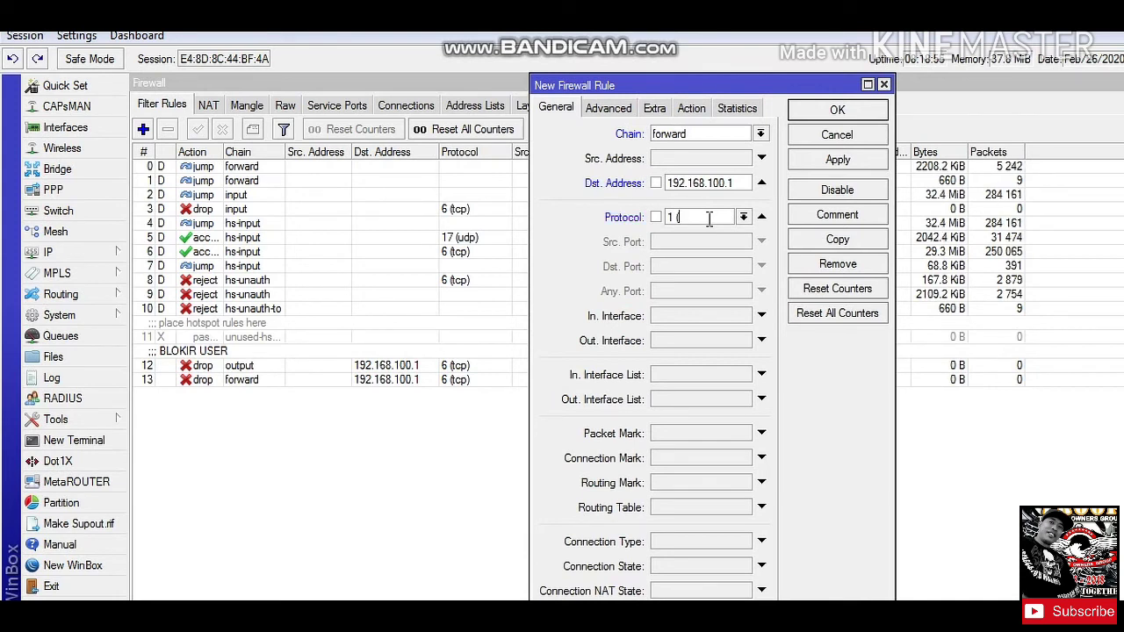
{"action": "type", "text": "icmp)"}
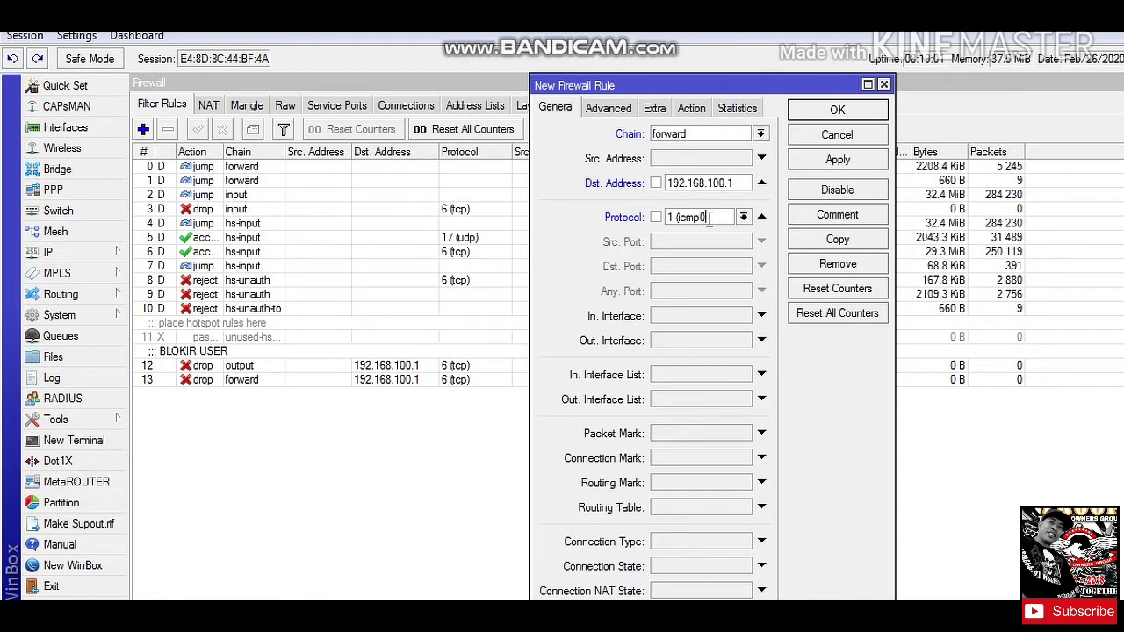
{"action": "key", "text": "BackSpace"}
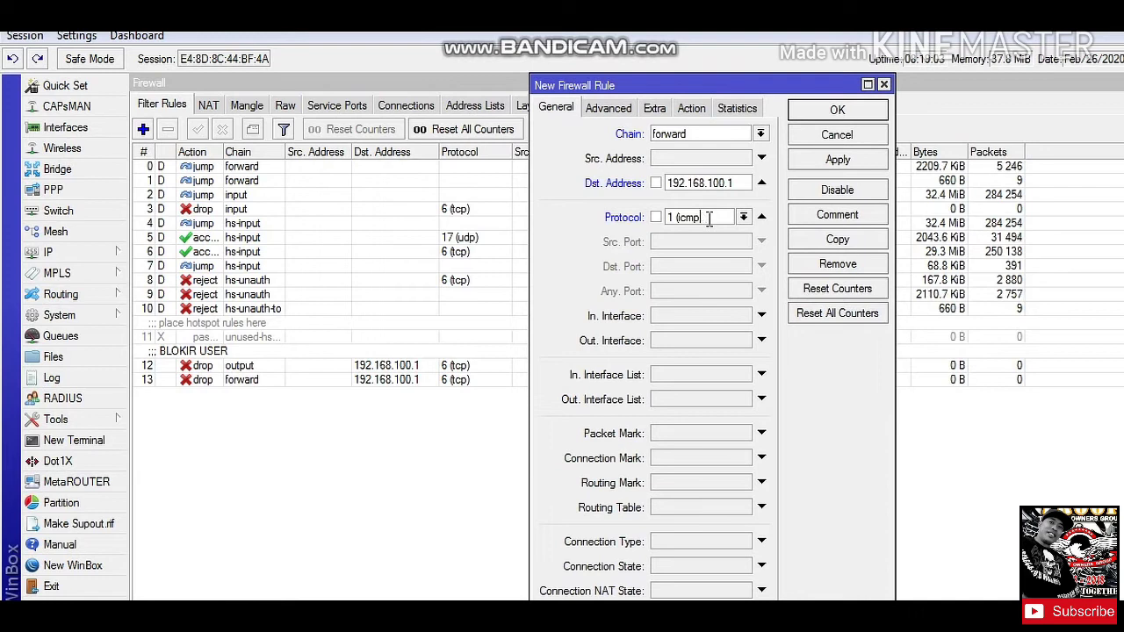
{"action": "type", "text": ")"}
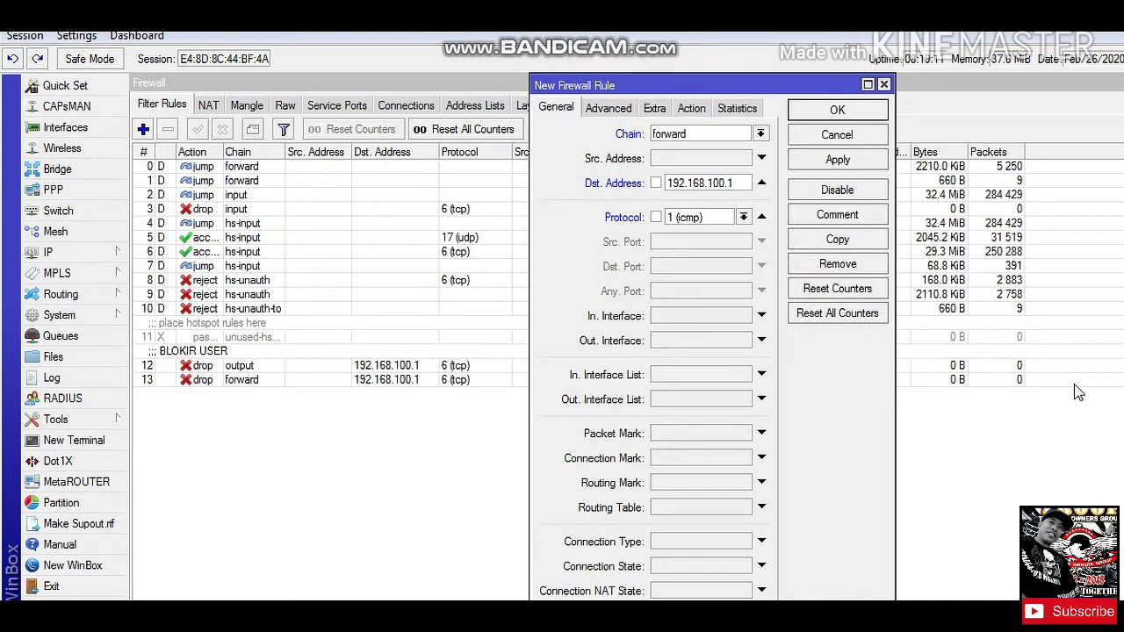
Step: Set the ICMP rule's action to drop, then apply and save the rule
{"action": "left_click", "coordinate": [703, 107]}
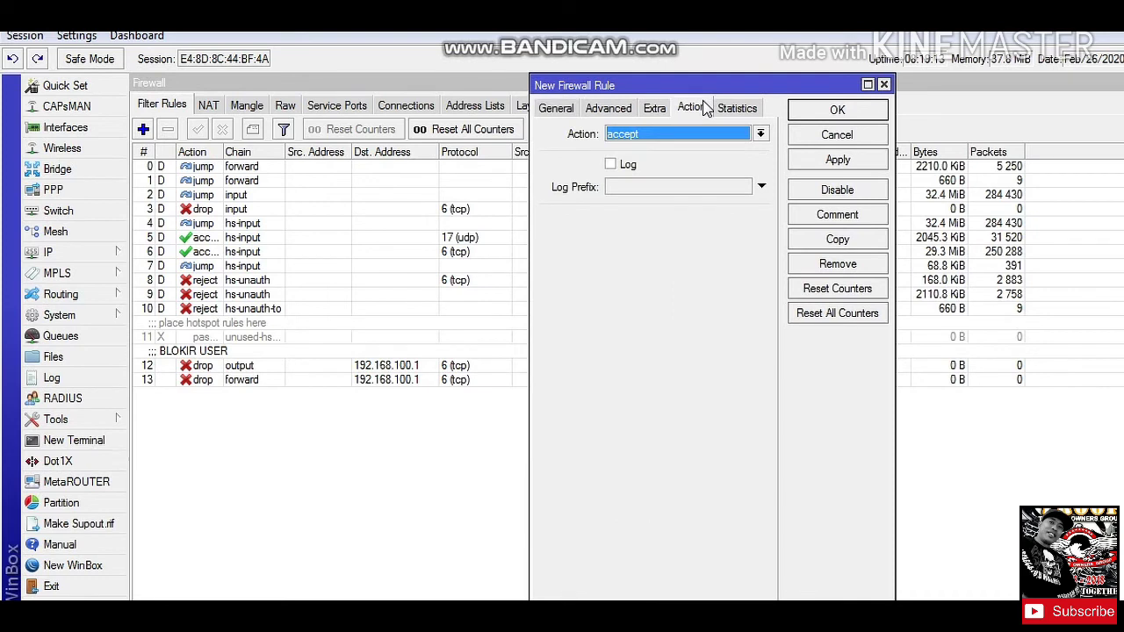
{"action": "left_click", "coordinate": [761, 134]}
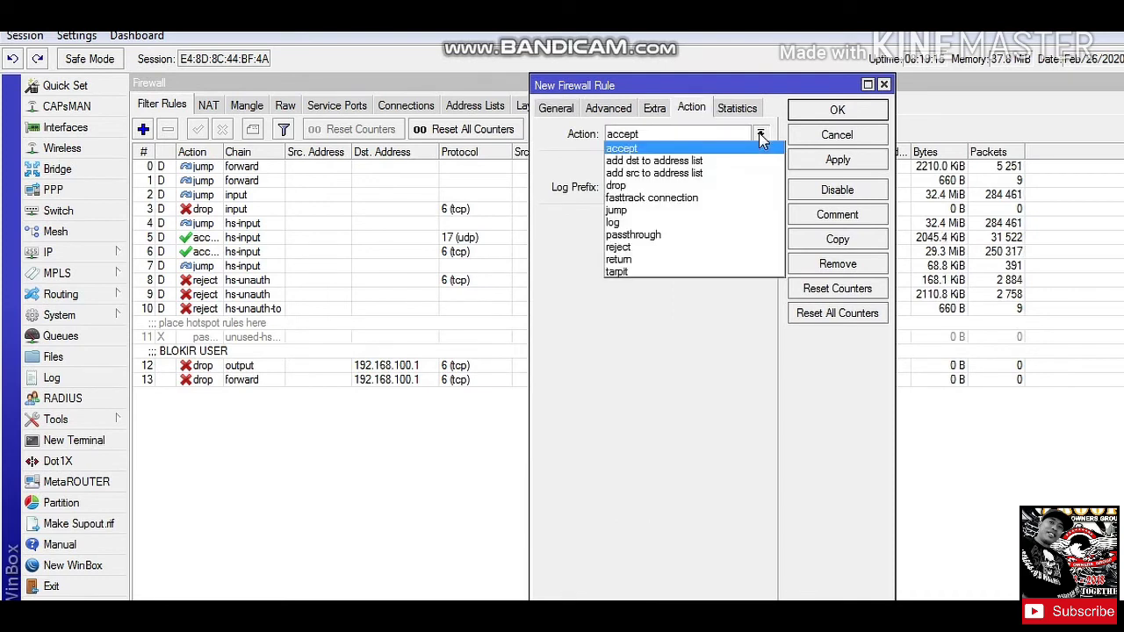
{"action": "left_click", "coordinate": [689, 185]}
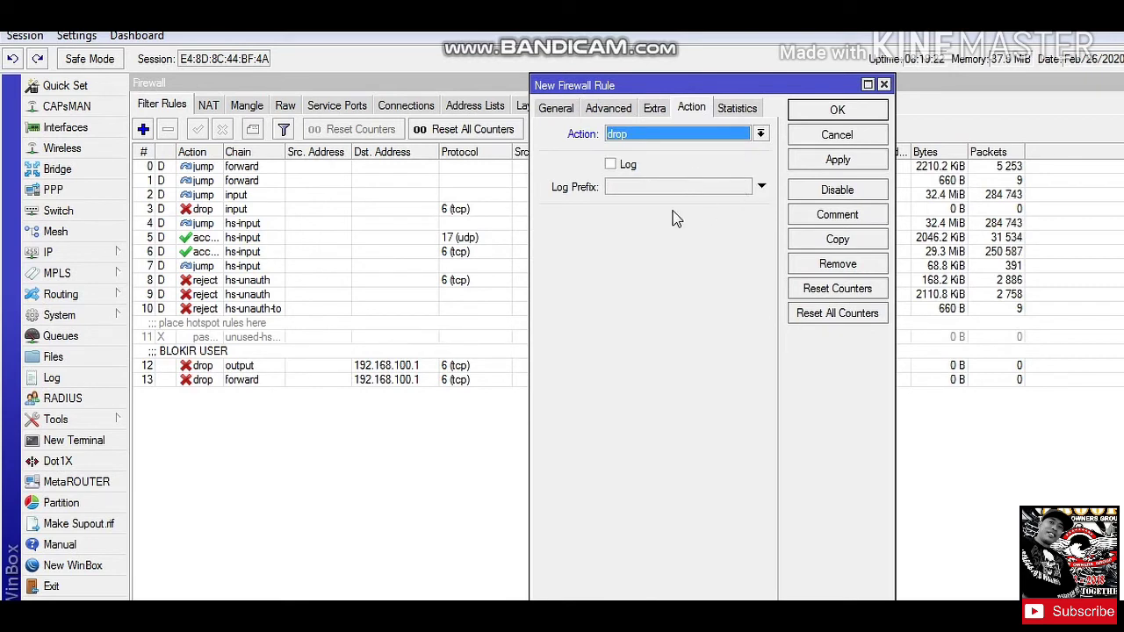
{"action": "left_click", "coordinate": [832, 164]}
{"action": "left_click", "coordinate": [837, 109]}
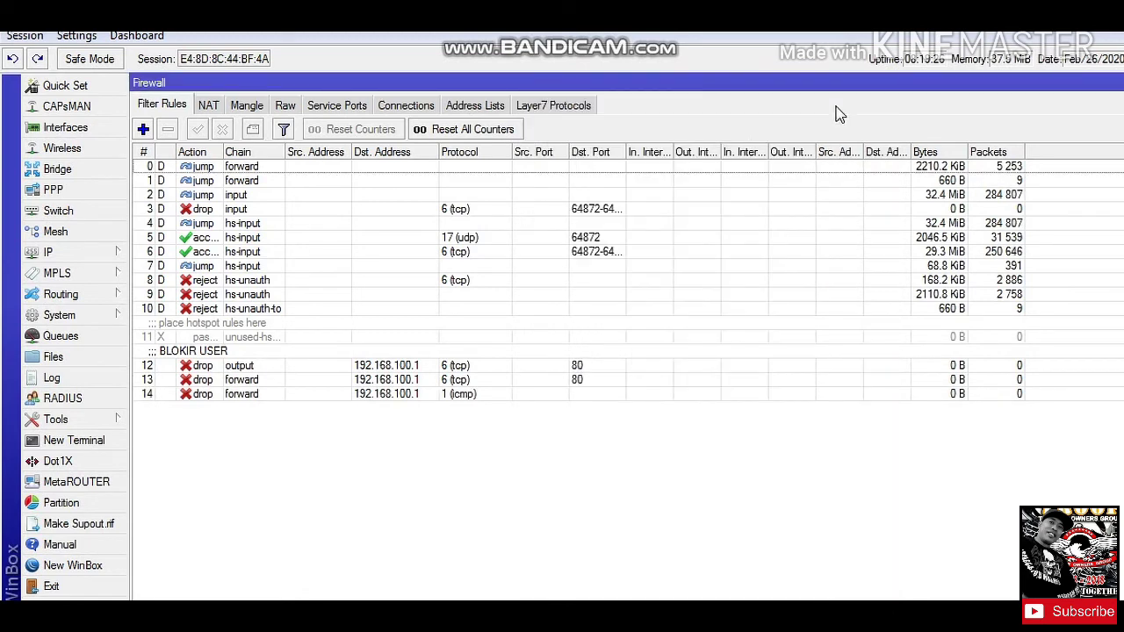